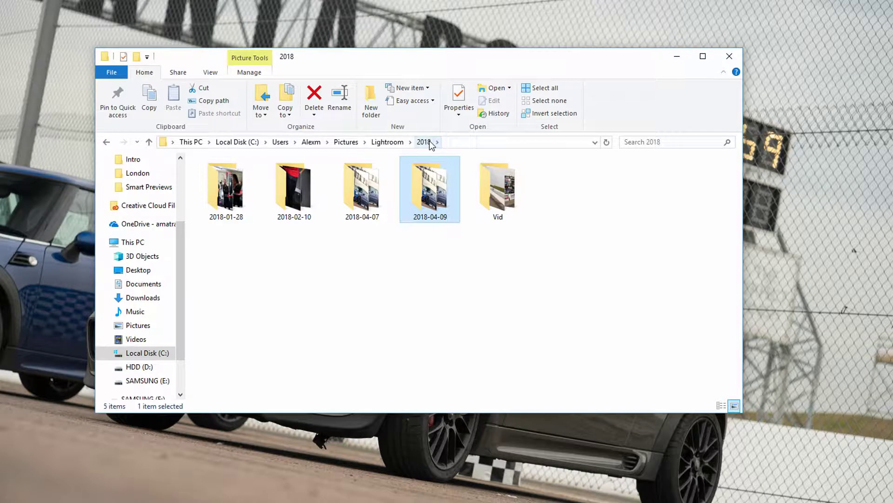
# - Rename the 2018-04-09 photo folder to "2018-04-09 1" so its originals go offline in the catalog
pyautogui.moveTo(438, 223)
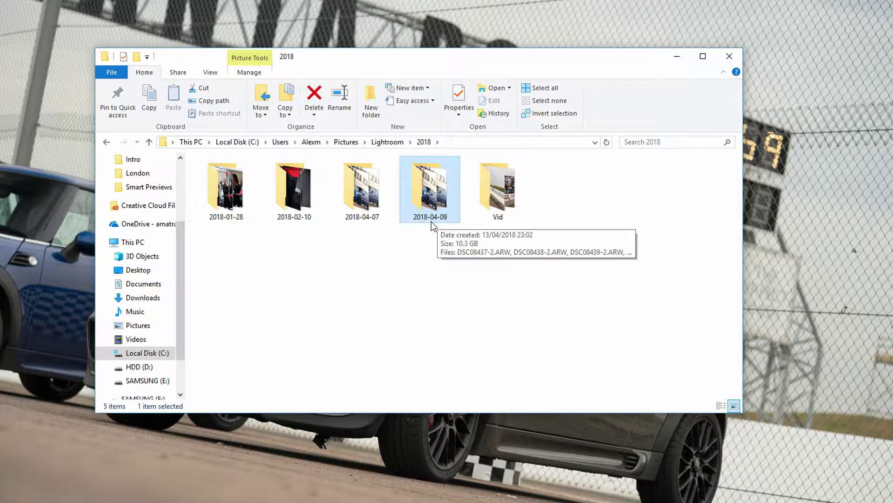
pyautogui.doubleClick(434, 198)
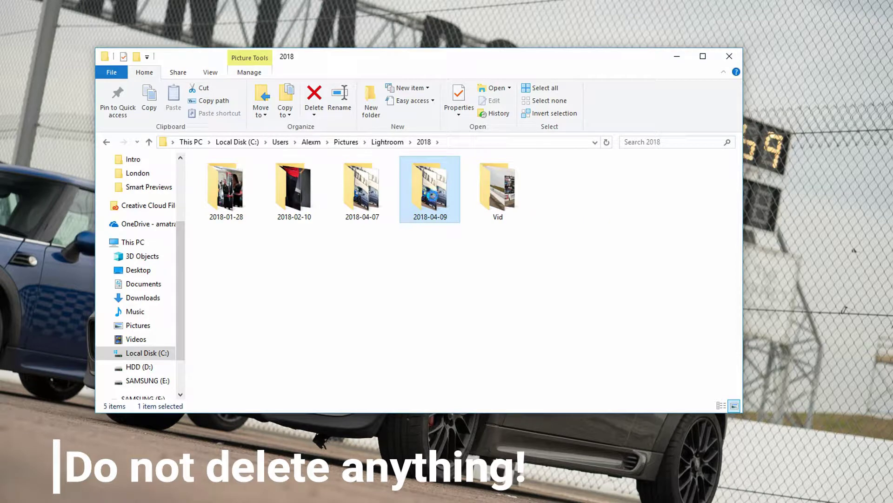
pyautogui.rightClick(432, 196)
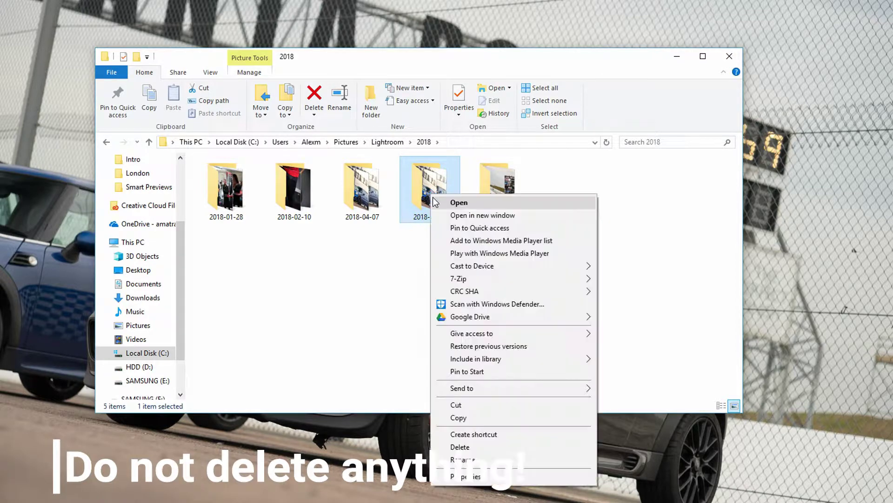
pyautogui.click(465, 461)
pyautogui.press('End')
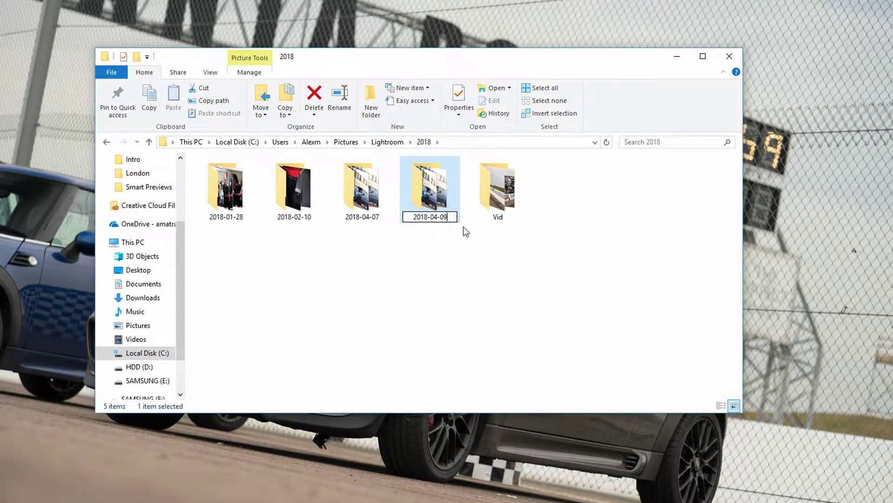
pyautogui.write('1')
pyautogui.press('Return')
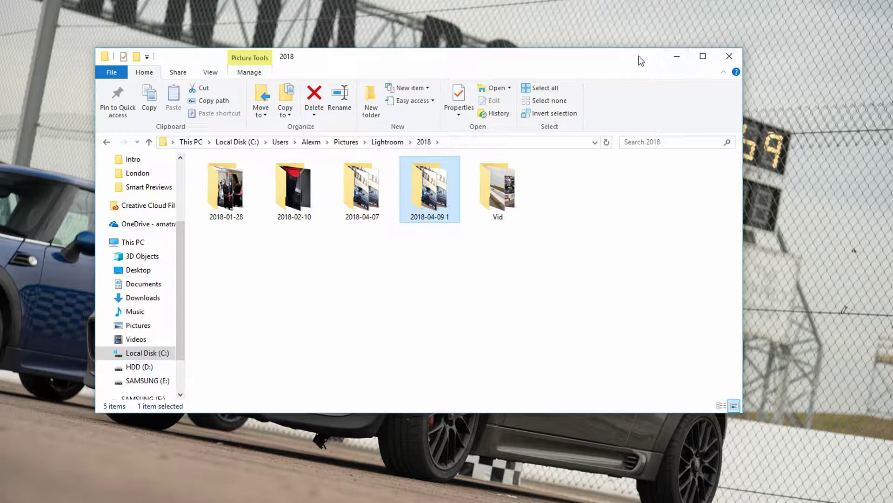
# - Move the Explorer window aside, switch to Lightroom, and check the Mini photo's preview status under the histogram
pyautogui.moveTo(656, 57); pyautogui.dragTo(600, 57)
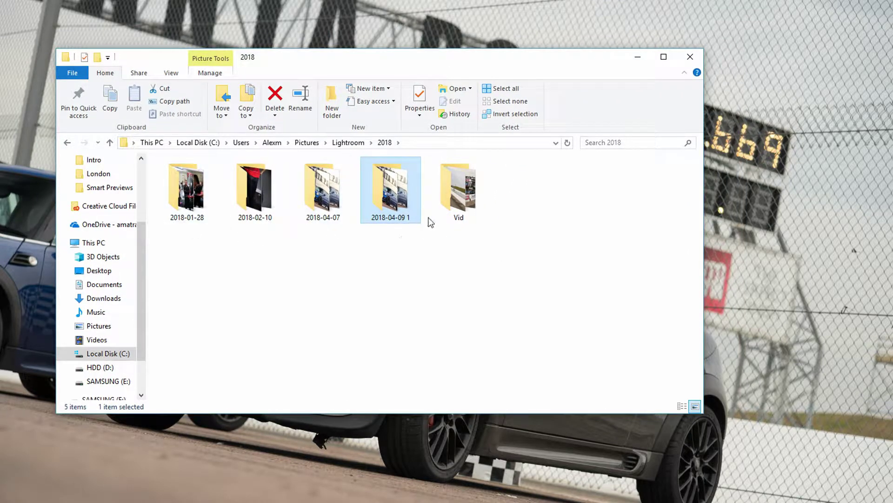
pyautogui.moveTo(325, 58); pyautogui.dragTo(892, 124)
pyautogui.press('super+d')
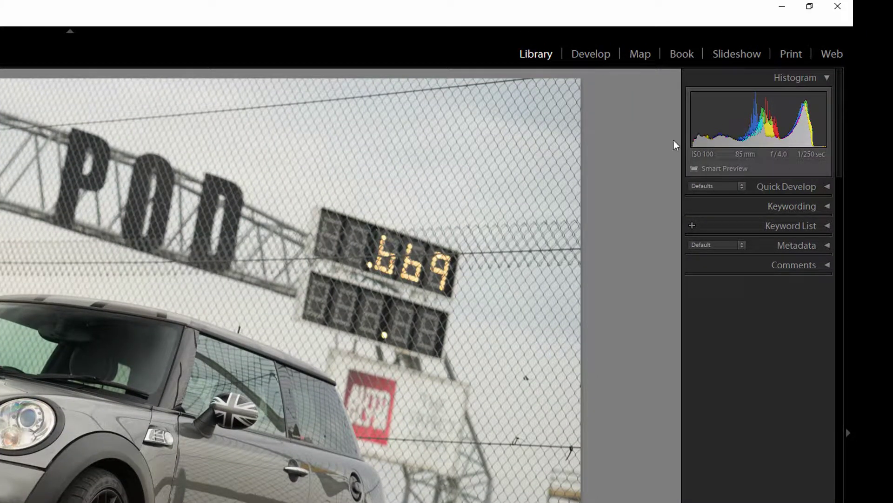
pyautogui.moveTo(788, 167)
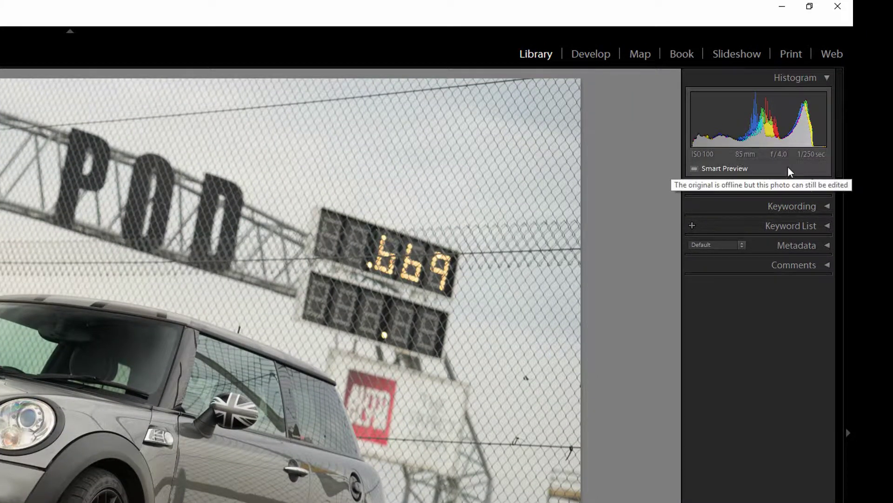
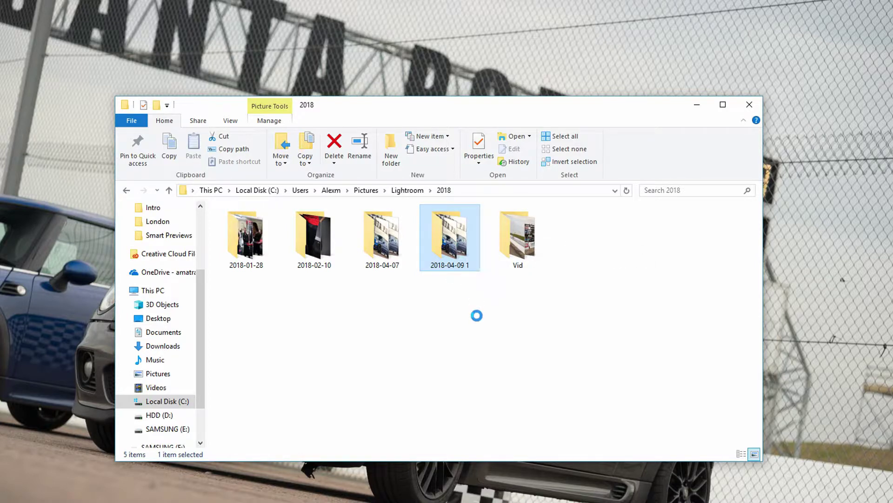
# - Rename the folder back to 2018-04-09 and check the Mini photo's original and preview status in Lightroom
pyautogui.rightClick(449, 251)
pyautogui.click(470, 501)
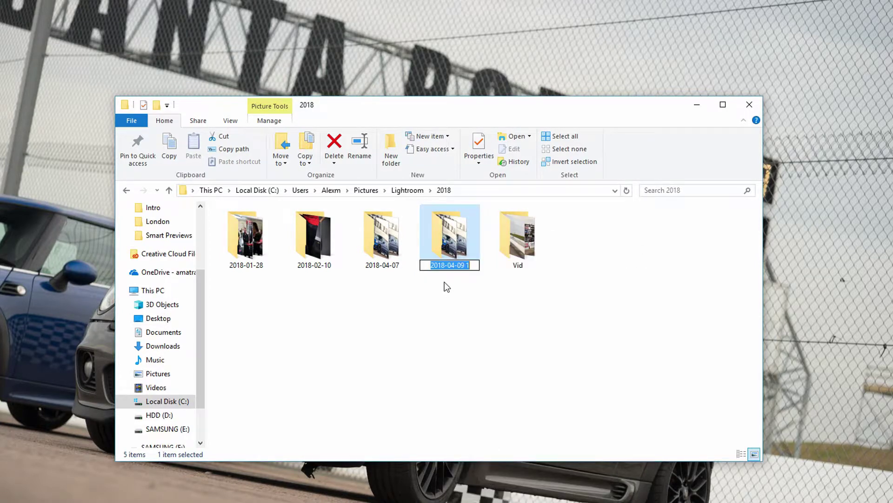
pyautogui.click(475, 263)
pyautogui.press('BackSpace')
pyautogui.press('BackSpace')
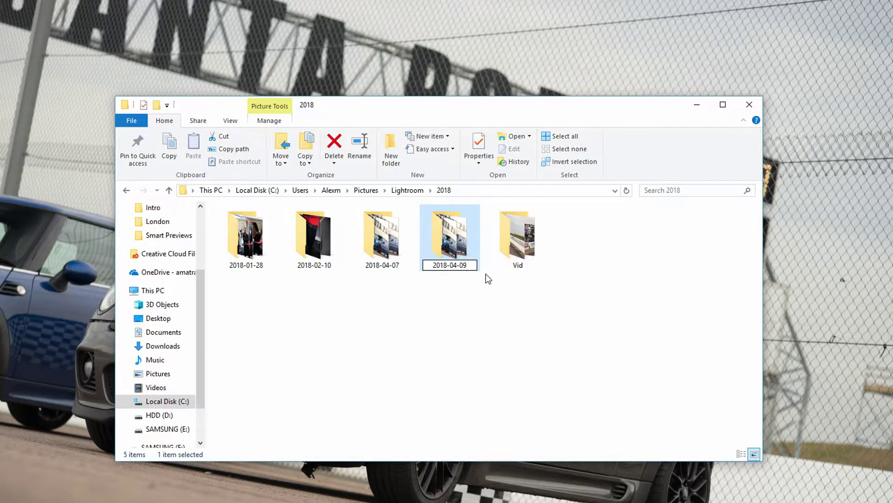
pyautogui.press('Return')
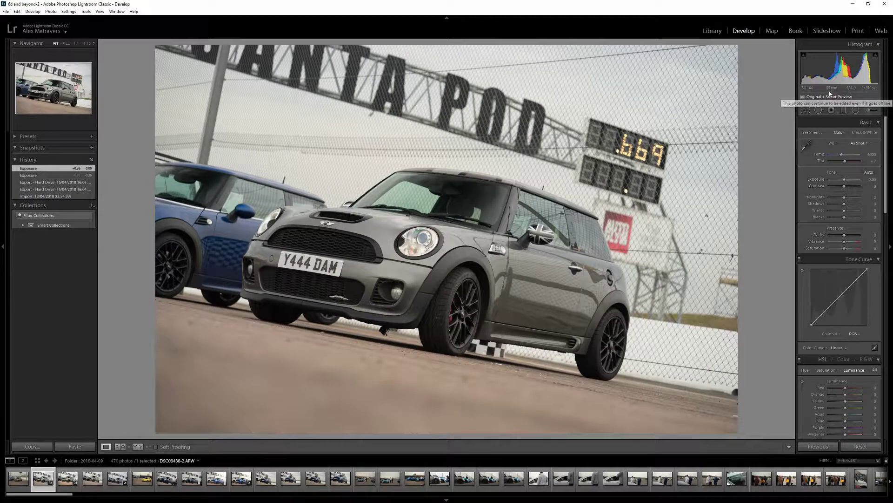
pyautogui.moveTo(841, 100)
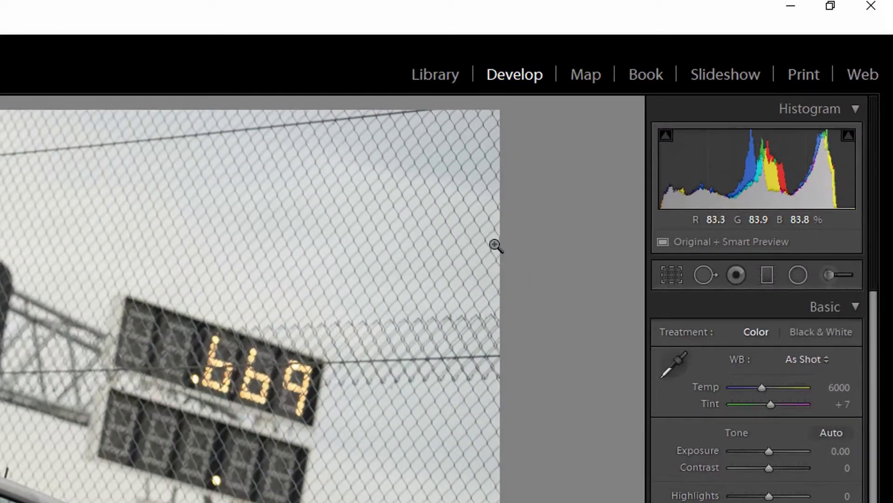
# - Reveal the yellow T-shirt photo's file in Explorer, and view the 2018-04-07 folder's details in the parent 2018 folder
pyautogui.click(431, 77)
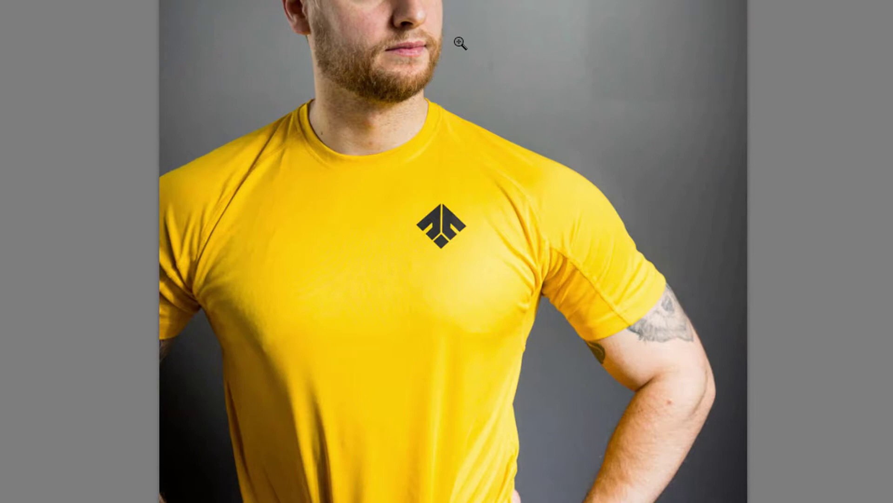
pyautogui.rightClick(458, 42)
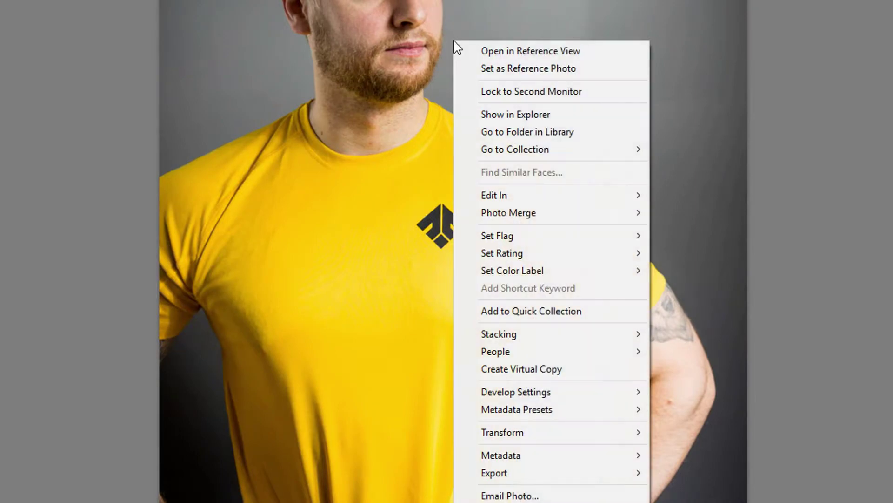
pyautogui.click(546, 114)
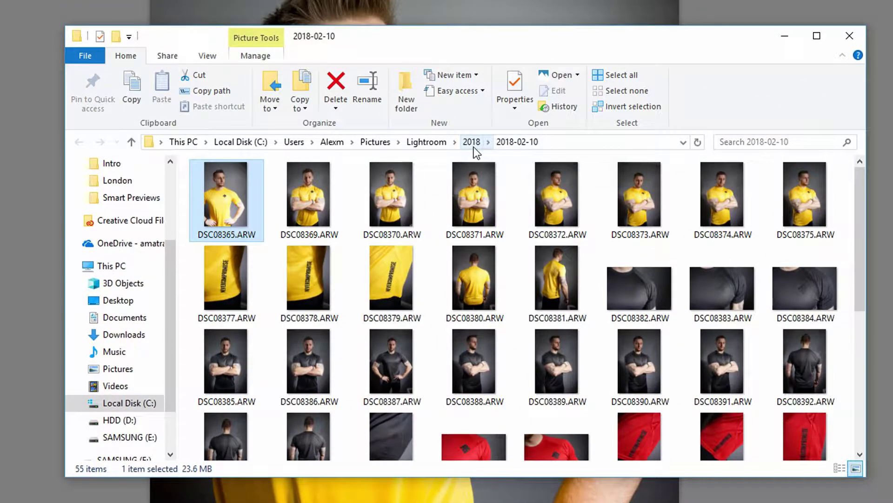
pyautogui.click(473, 146)
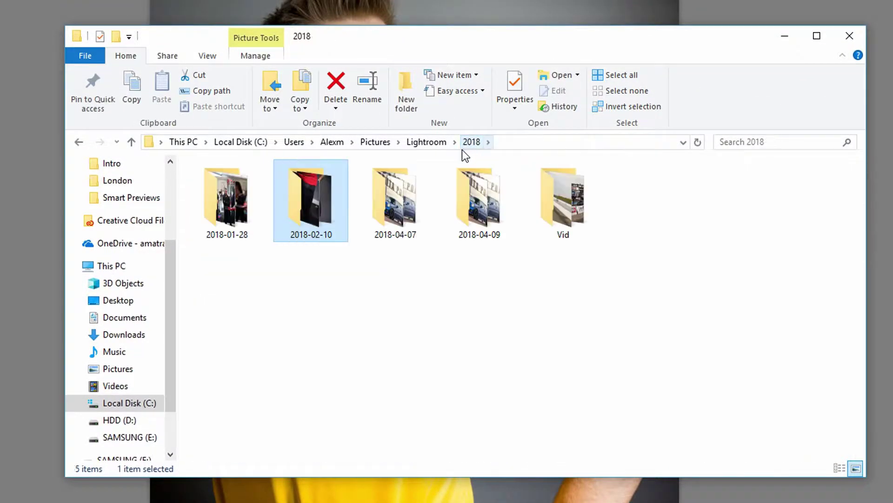
pyautogui.click(478, 238)
pyautogui.moveTo(405, 230)
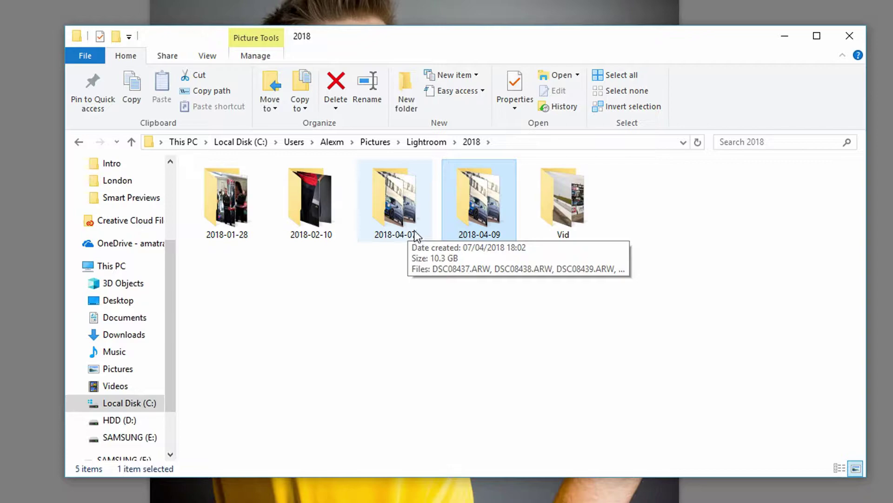
pyautogui.click(461, 297)
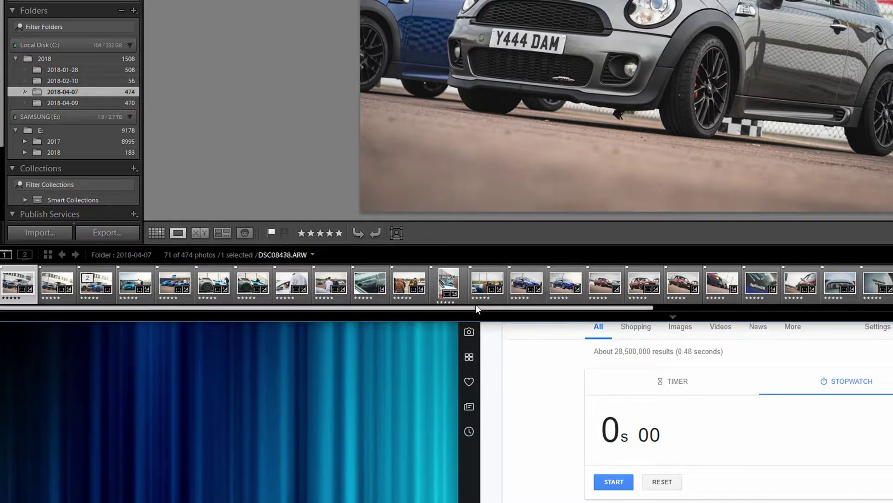
# - Export the first 20 filtered photos of folder 2018-04-07 without resizing to the Desktop subfolder "Cars full Size"
pyautogui.keyDown('shift'); pyautogui.click(564, 287); pyautogui.keyUp('shift')
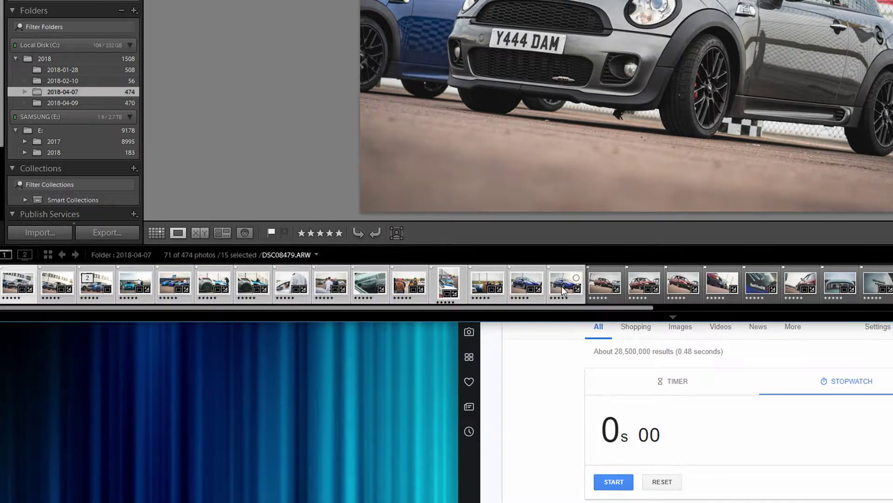
pyautogui.keyDown('shift'); pyautogui.click(714, 287); pyautogui.keyUp('shift')
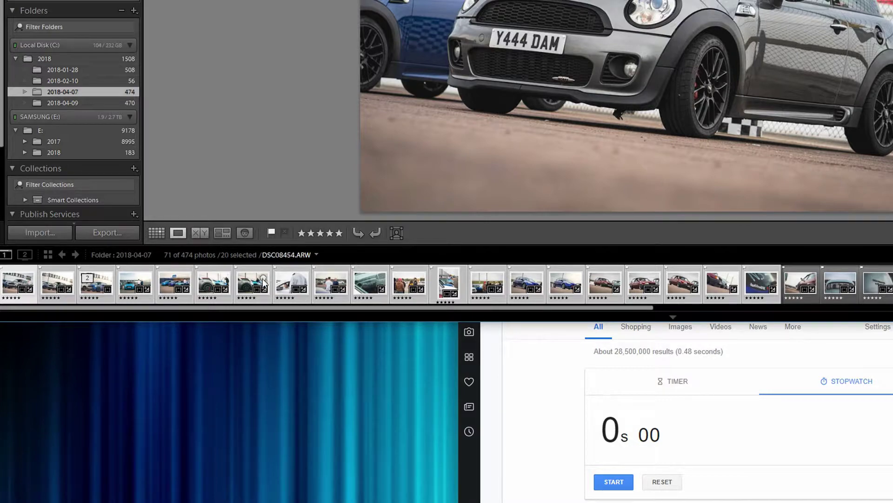
pyautogui.rightClick(495, 105)
pyautogui.click(571, 222)
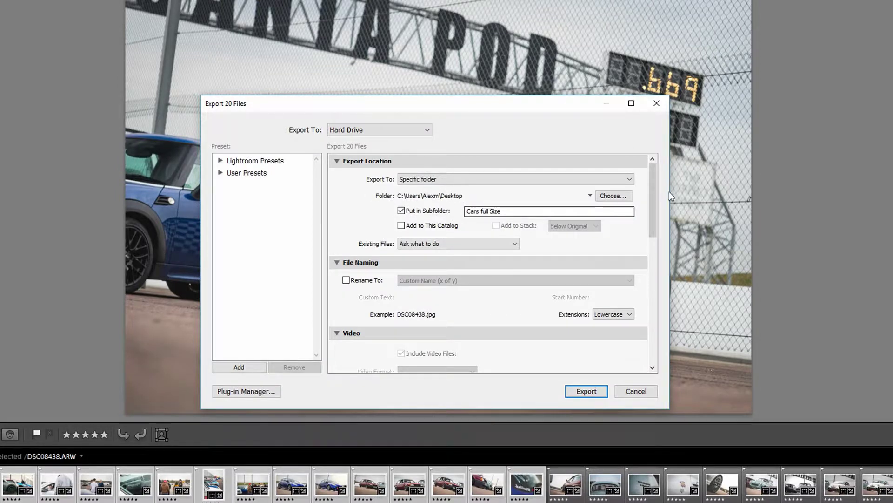
pyautogui.moveTo(654, 176); pyautogui.dragTo(652, 284)
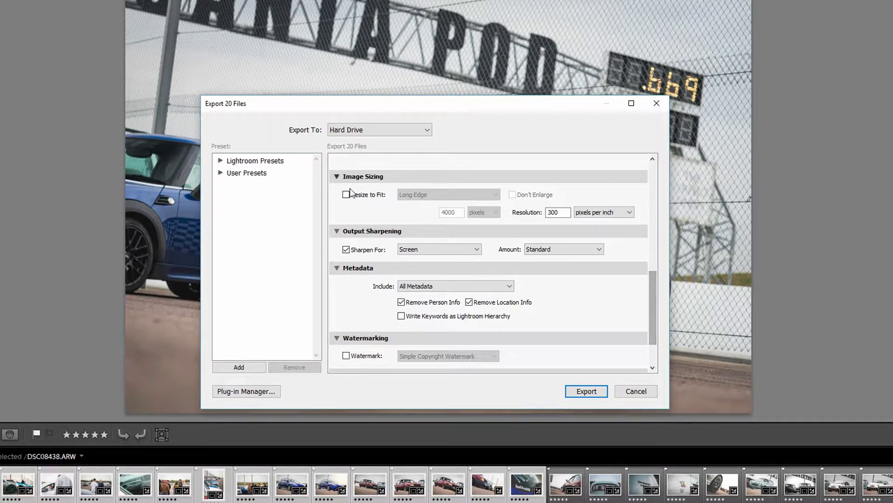
pyautogui.moveTo(657, 325); pyautogui.dragTo(656, 347)
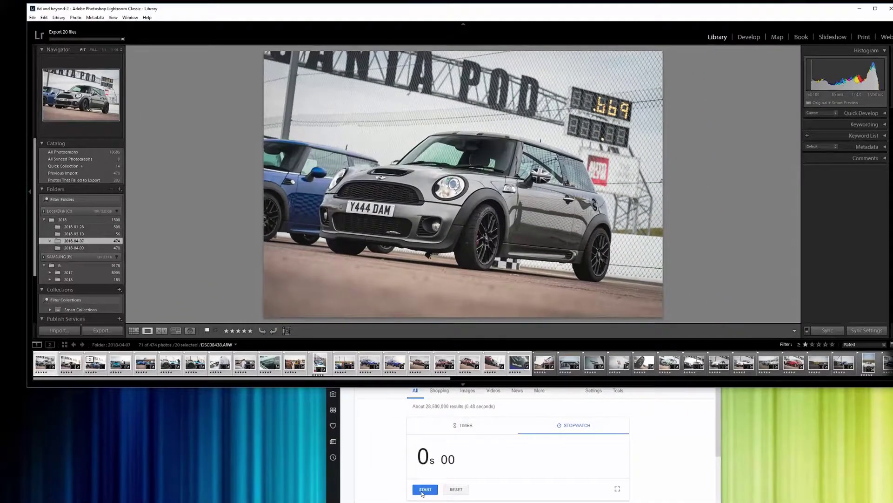
# - Time the 20-photo export with the Google stopwatch in the browser, stopping it at completion
pyautogui.click(426, 489)
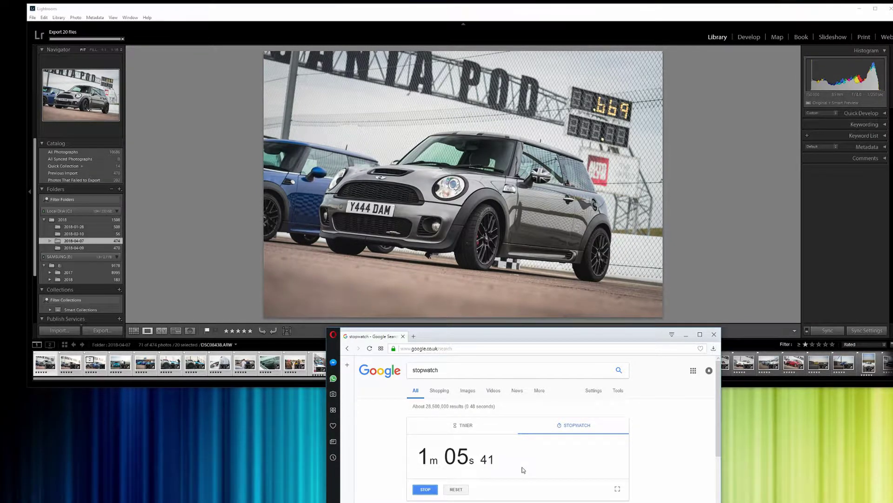
pyautogui.click(419, 490)
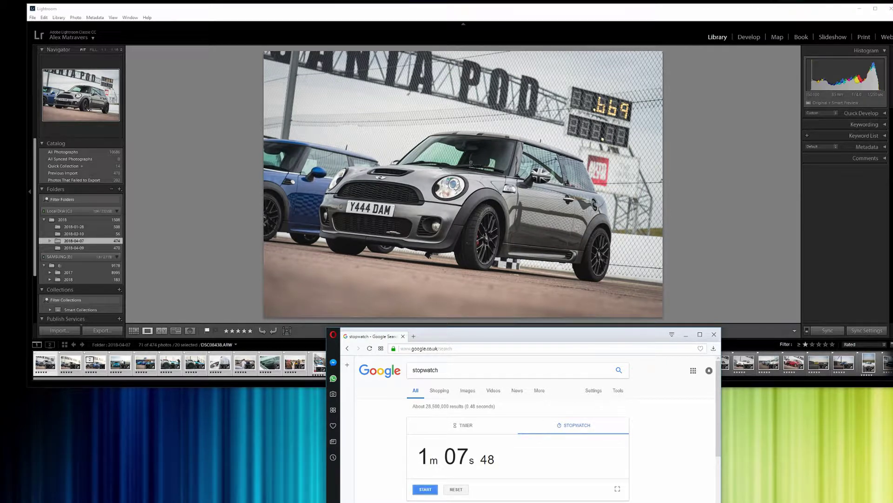
# - Export the next 20 selected photos, starting with DSC08490, using the previous export settings
pyautogui.rightClick(471, 160)
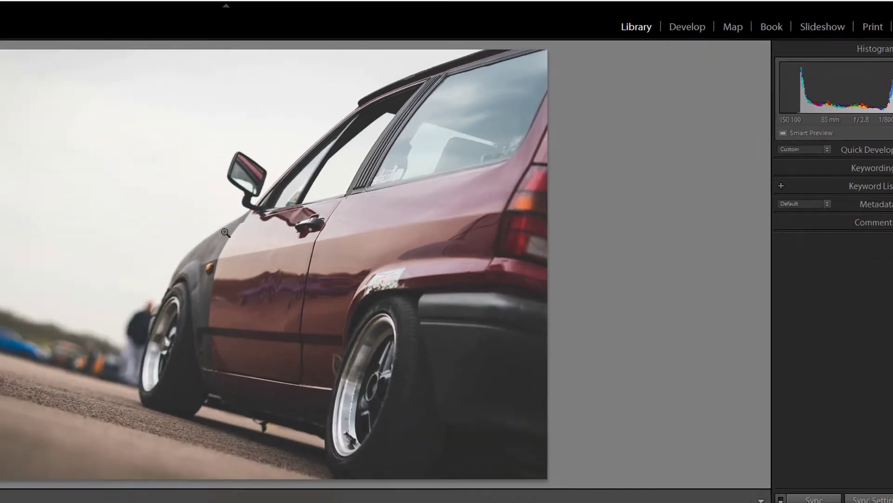
pyautogui.rightClick(225, 232)
pyautogui.moveTo(285, 502)
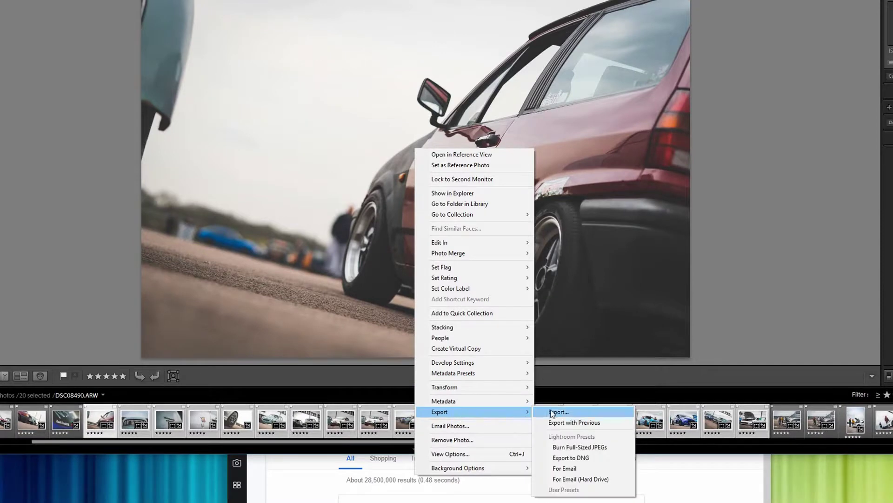
pyautogui.click(571, 423)
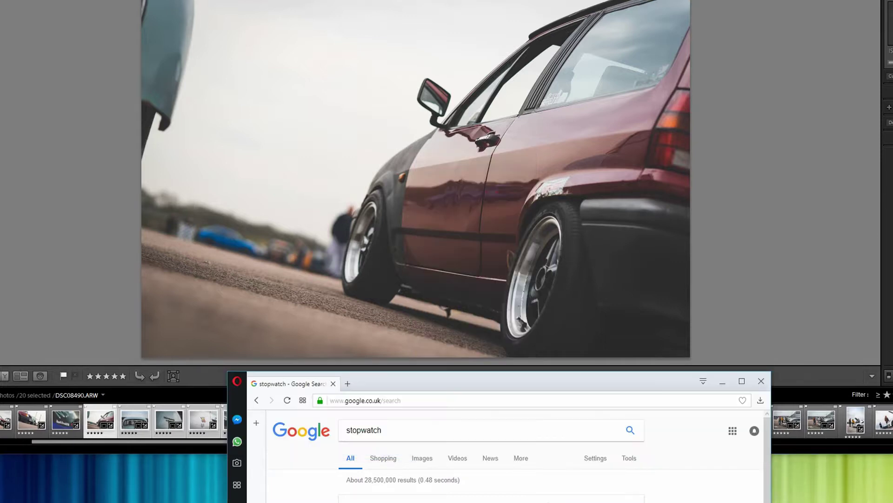
pyautogui.rightClick(470, 241)
pyautogui.moveTo(502, 501)
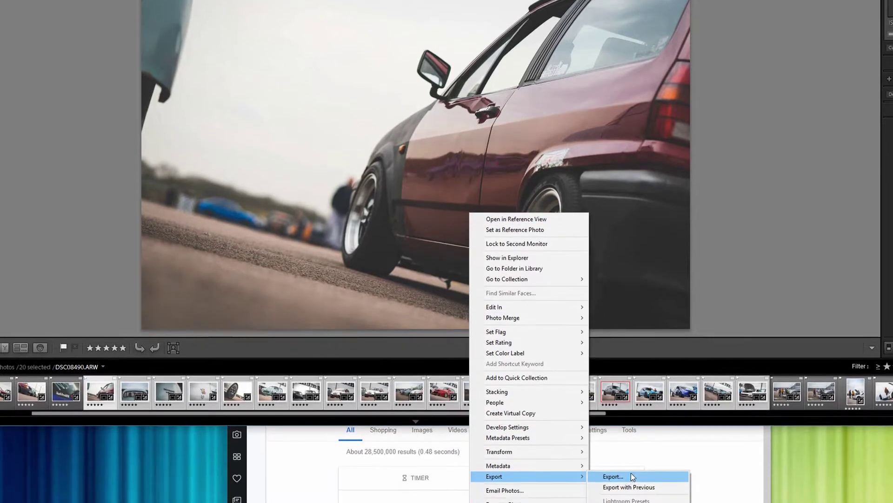
pyautogui.click(639, 487)
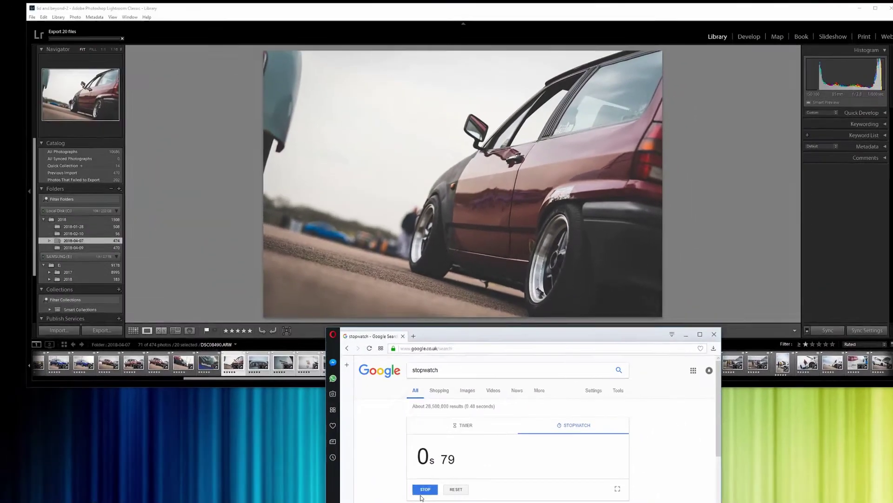